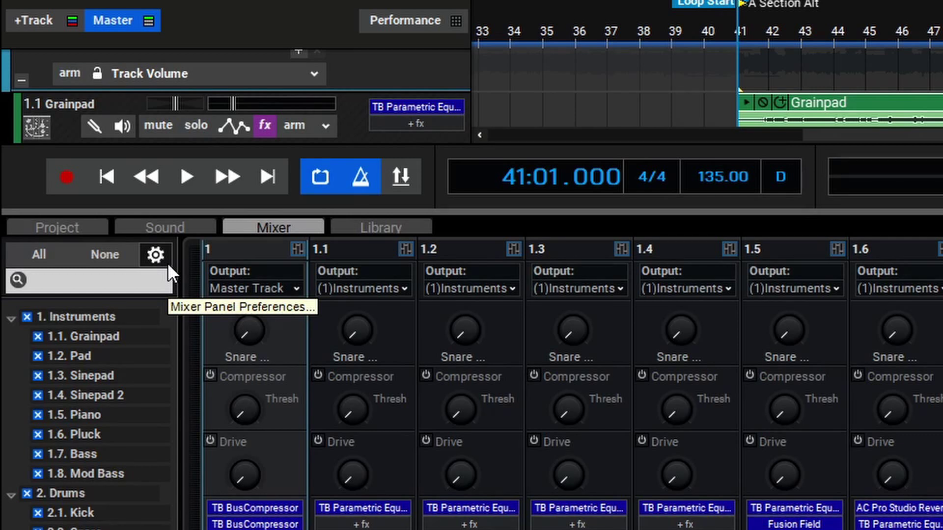
# In Mixer Panel Preferences, enable Parametric EQ and Frequency View and disable the basic EQ section
pyautogui.click(167, 264)
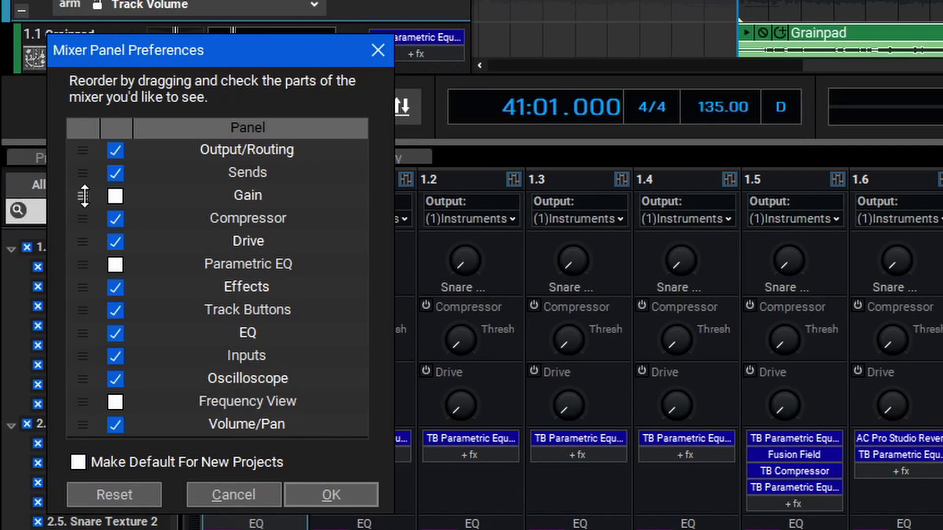
pyautogui.click(114, 265)
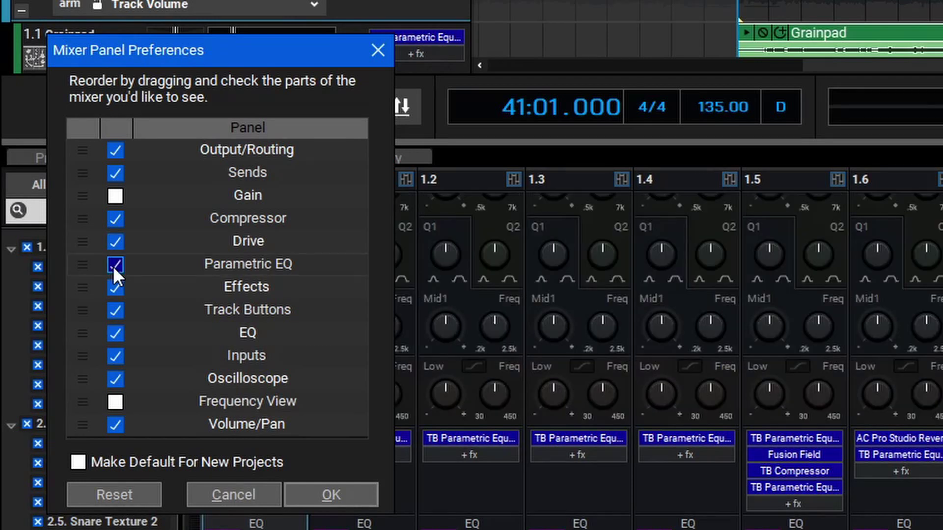
pyautogui.click(119, 403)
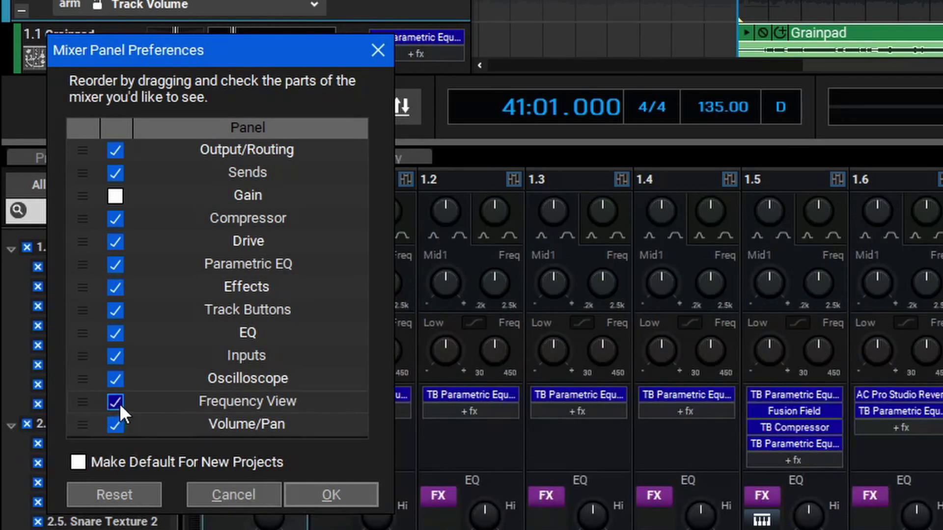
pyautogui.click(115, 332)
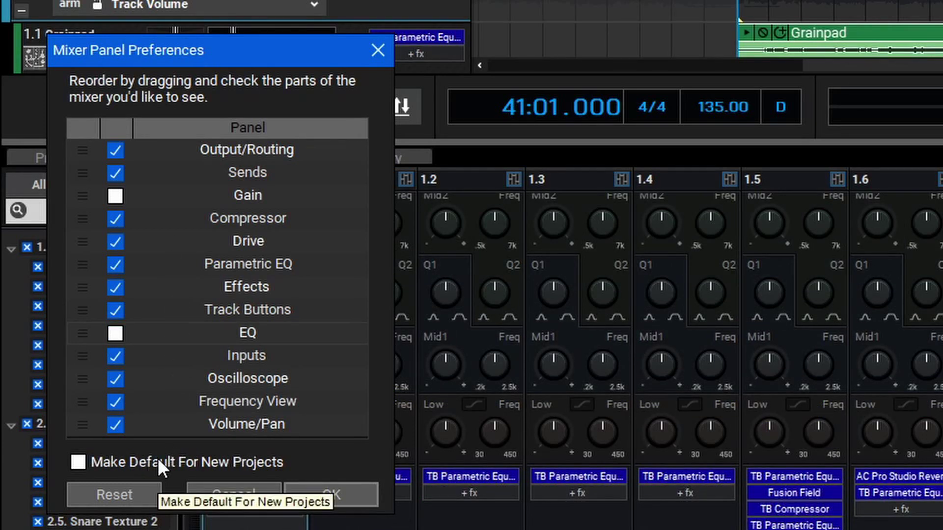
pyautogui.click(350, 494)
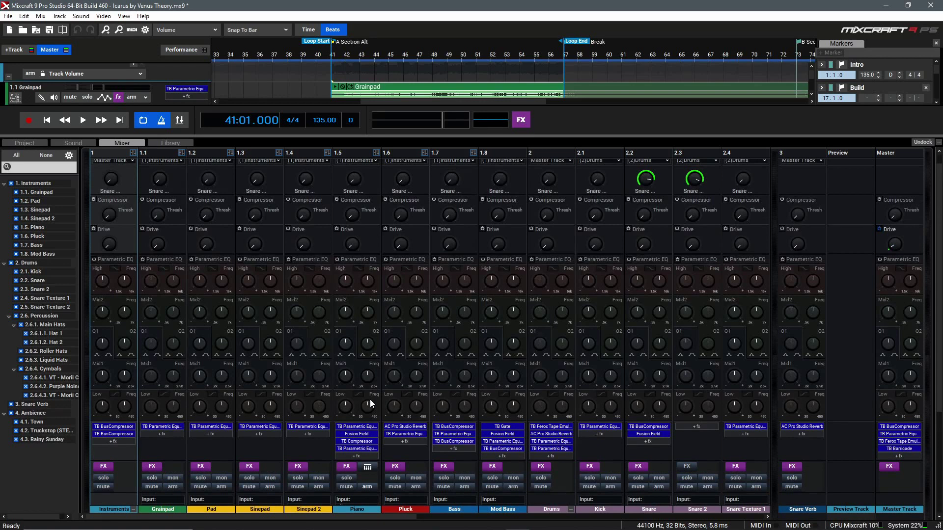
pyautogui.scroll(-5, 371, 404)
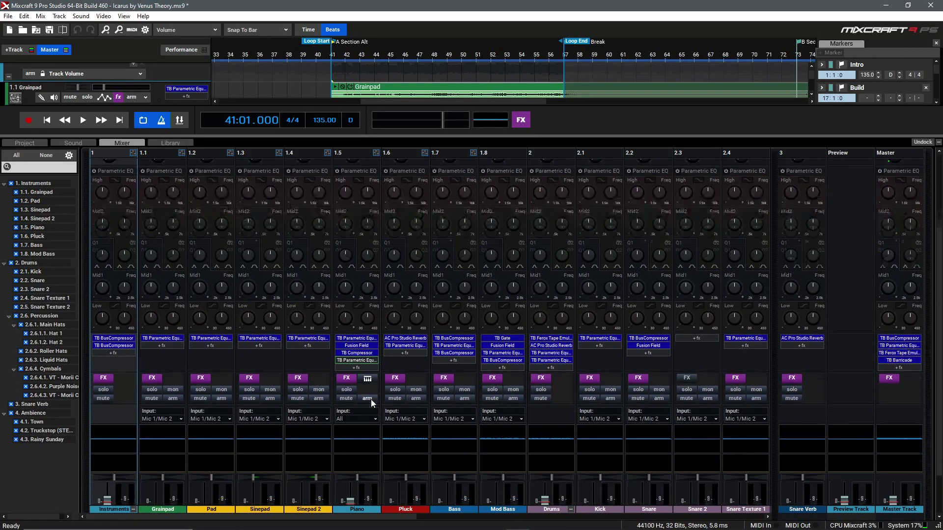
pyautogui.scroll(-1, 370, 399)
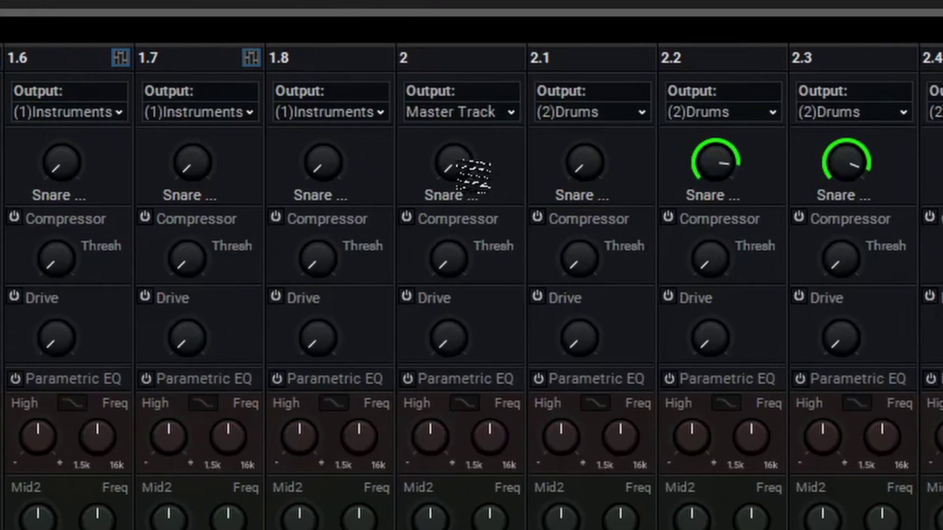
pyautogui.moveTo(472, 174)
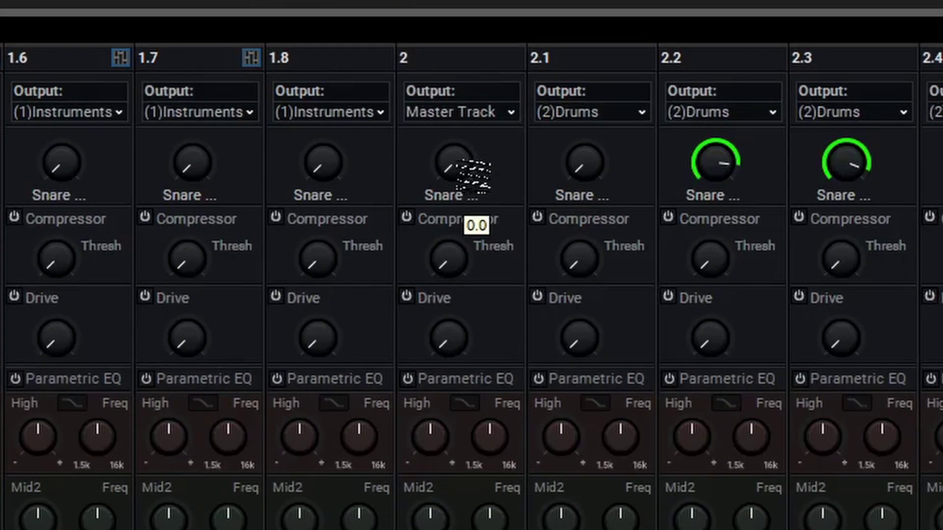
pyautogui.moveTo(472, 170)
pyautogui.mouseDown()
pyautogui.moveTo(464, 147)
pyautogui.moveTo(474, 27)
pyautogui.moveTo(477, 177)
pyautogui.mouseUp()
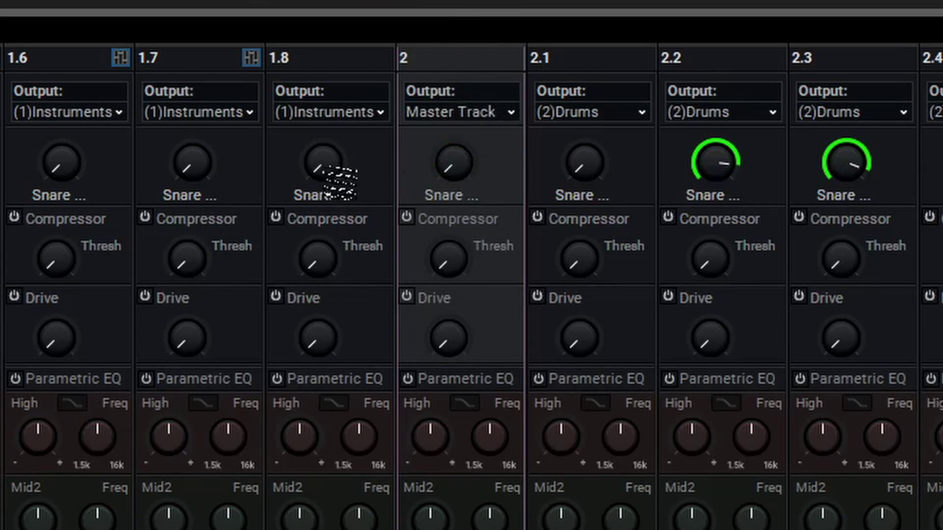
pyautogui.moveTo(481, 154)
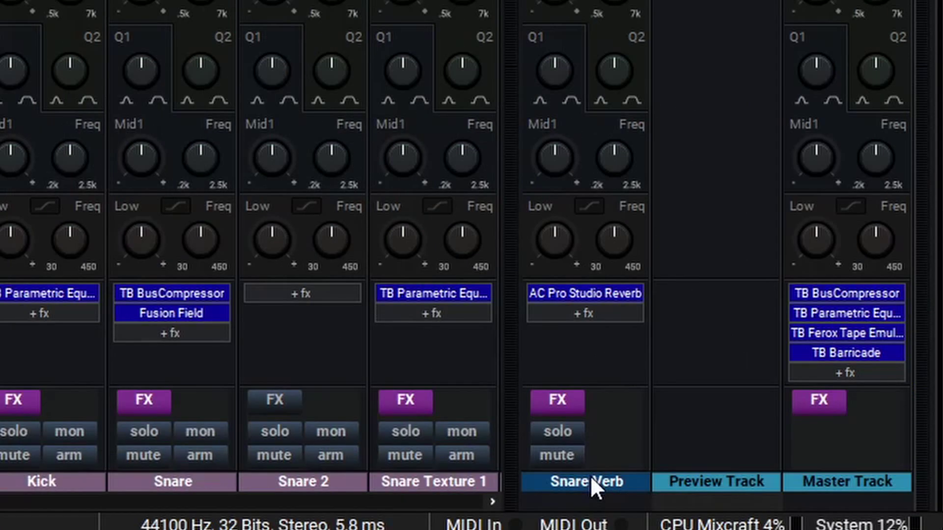
# Delete 'Snare' from the 'Snare Verb' channel name, leaving it named 'Verb'
pyautogui.click(594, 488)
pyautogui.click(600, 483)
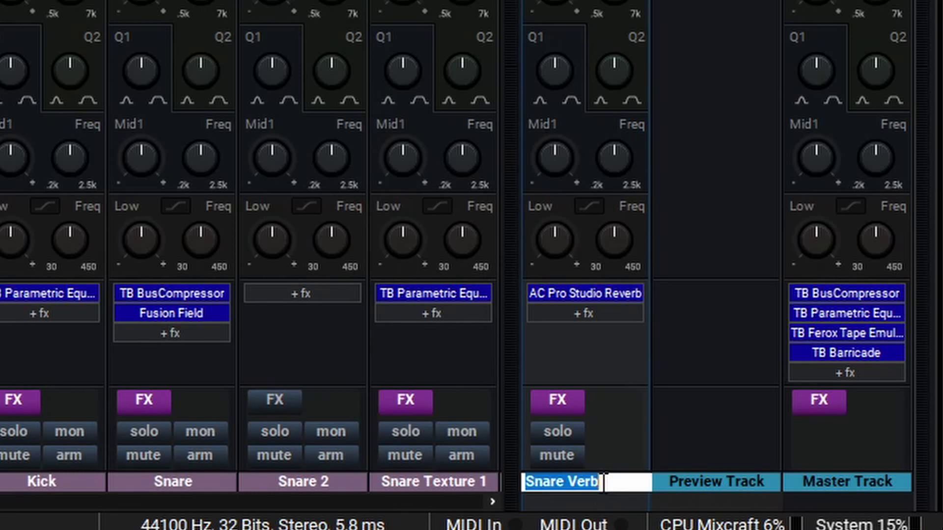
pyautogui.doubleClick(567, 481)
pyautogui.press('BackSpace')
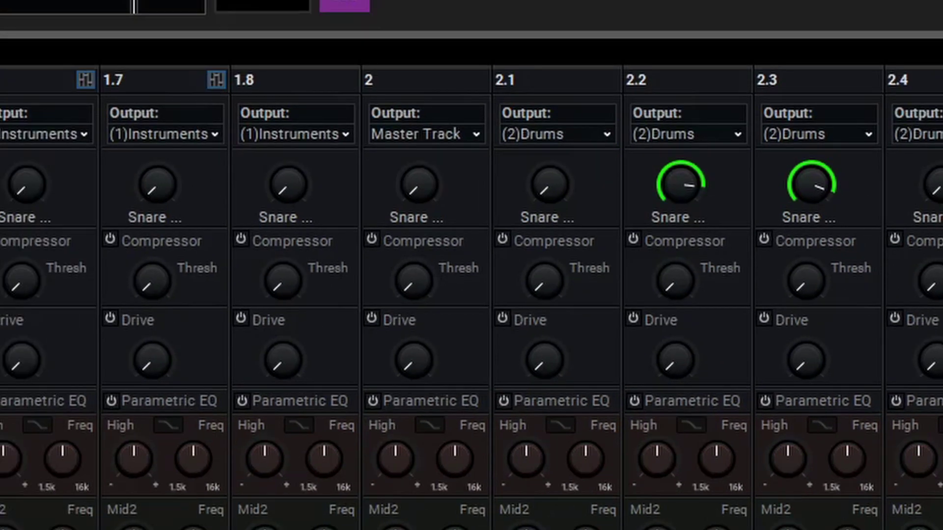
pyautogui.press('Return')
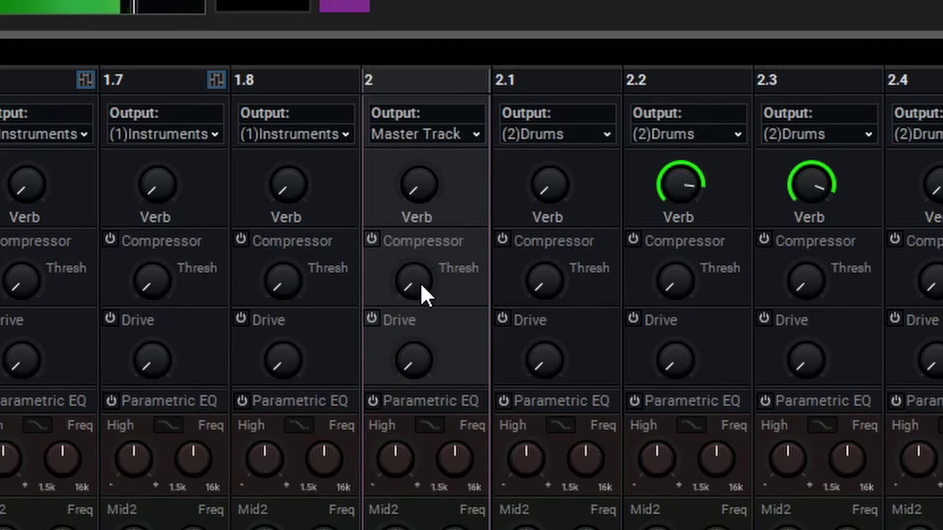
# Lower the Drums compressor threshold, then raise the Drums drive and pull it back down
pyautogui.moveTo(420, 283); pyautogui.dragTo(441, 248)
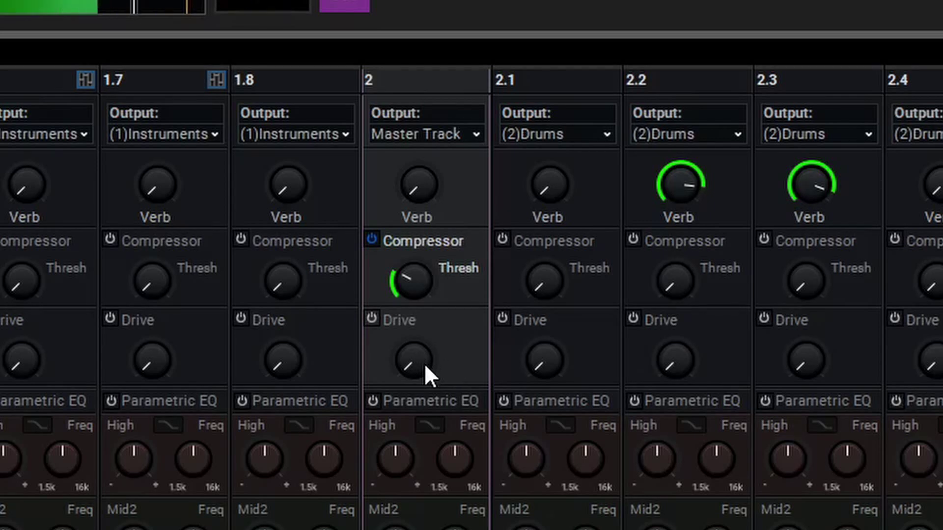
pyautogui.moveTo(424, 364); pyautogui.dragTo(441, 293)
pyautogui.moveTo(440, 379); pyautogui.dragTo(443, 486)
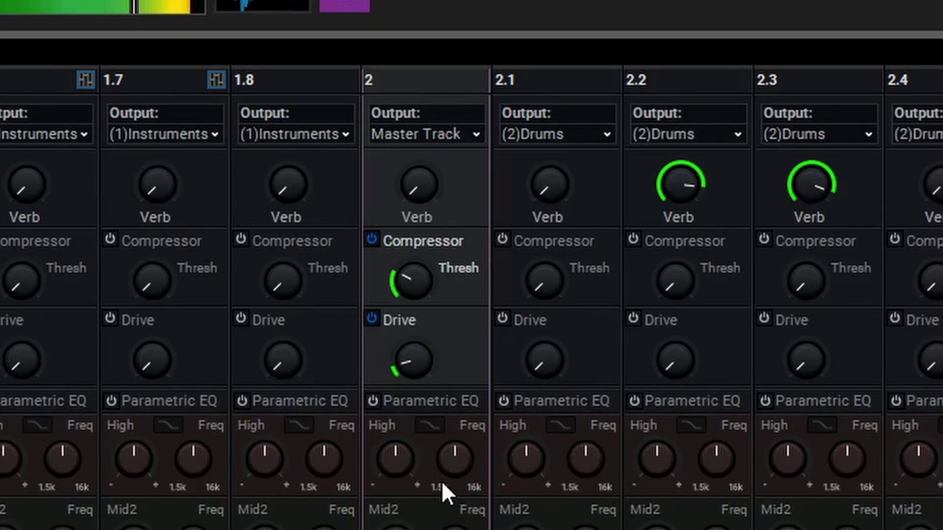
# Set the Drums channel's Drive to 22.0%
pyautogui.moveTo(442, 375)
pyautogui.mouseDown()
pyautogui.moveTo(428, 355)
pyautogui.moveTo(429, 364)
pyautogui.mouseUp()
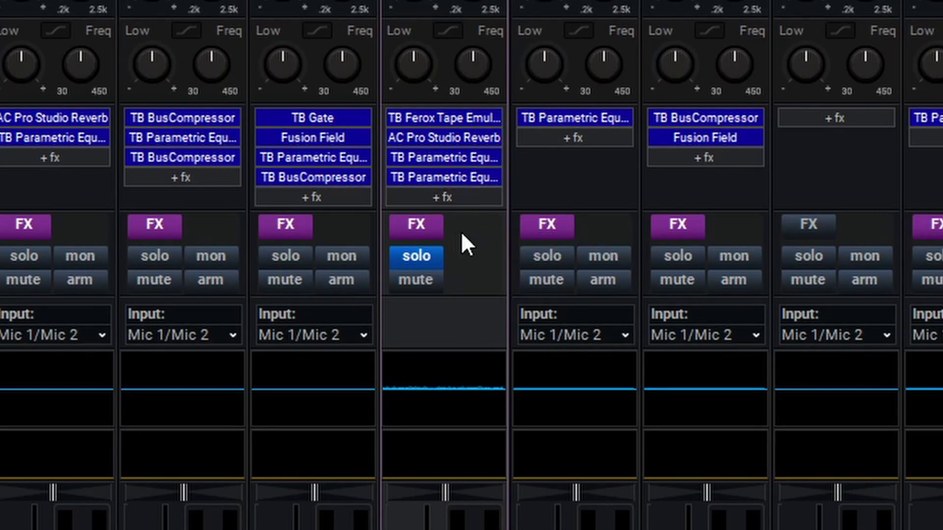
pyautogui.click(441, 223)
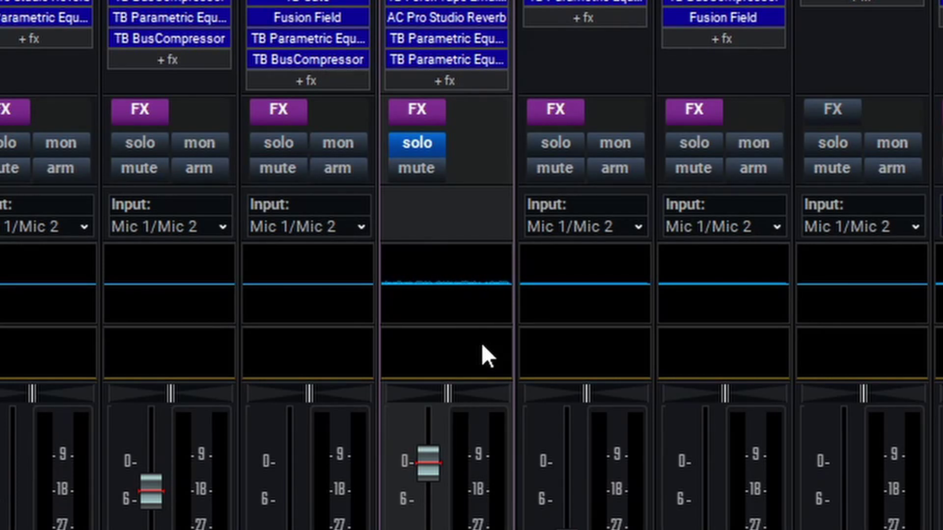
# Unsolo the Drums bus and switch on its Parametric EQ
pyautogui.press('s')
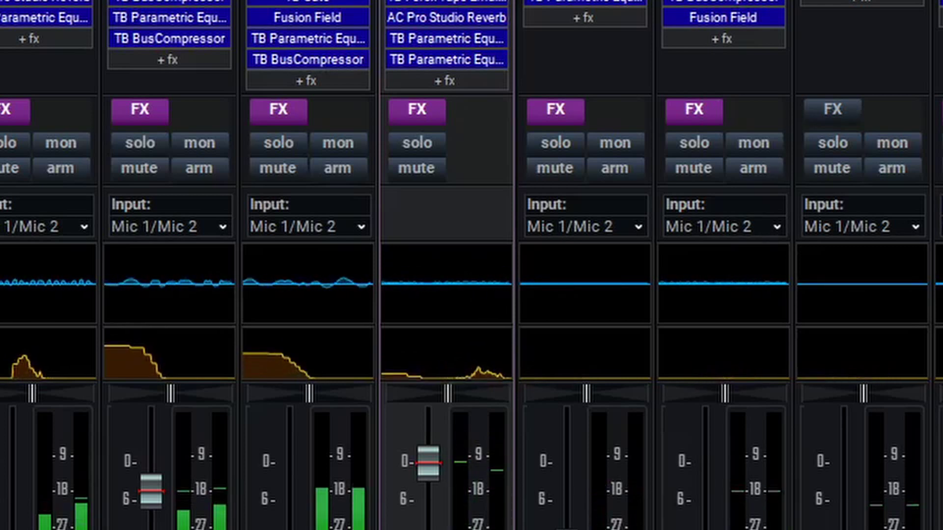
pyautogui.click(615, 168)
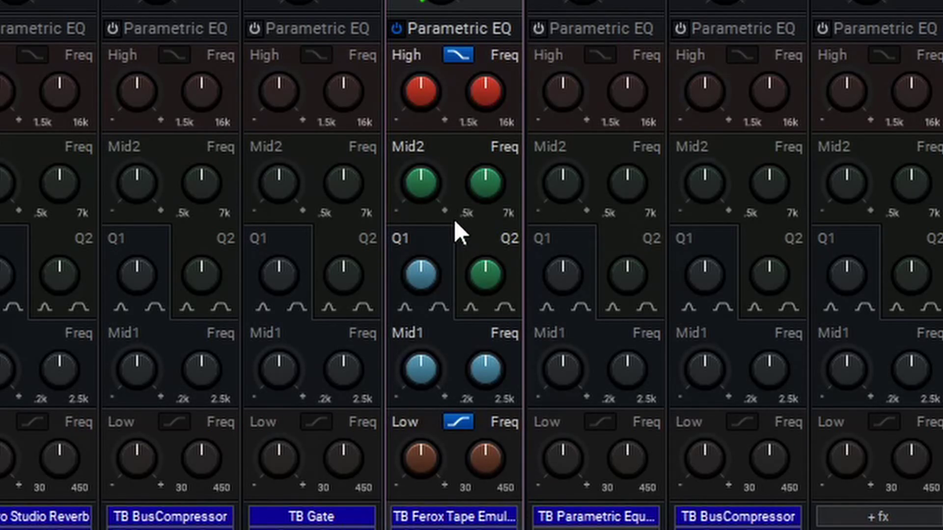
# Audition Drums Mid2 gain and Q, and toggle High/Low bands between bell and shelf
pyautogui.moveTo(440, 187); pyautogui.dragTo(499, 185)
pyautogui.moveTo(501, 275)
pyautogui.mouseDown()
pyautogui.moveTo(496, 216)
pyautogui.moveTo(511, 294)
pyautogui.moveTo(495, 221)
pyautogui.moveTo(496, 273)
pyautogui.mouseUp()
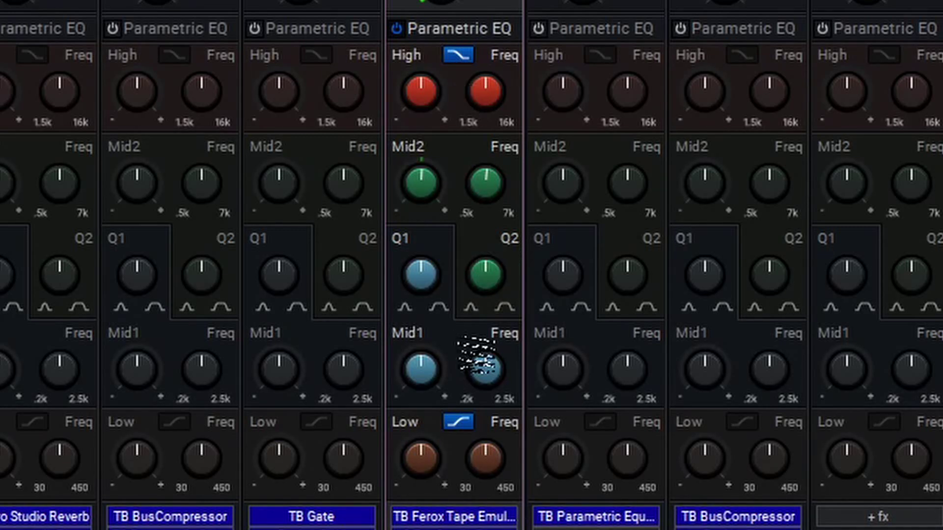
pyautogui.click(458, 56)
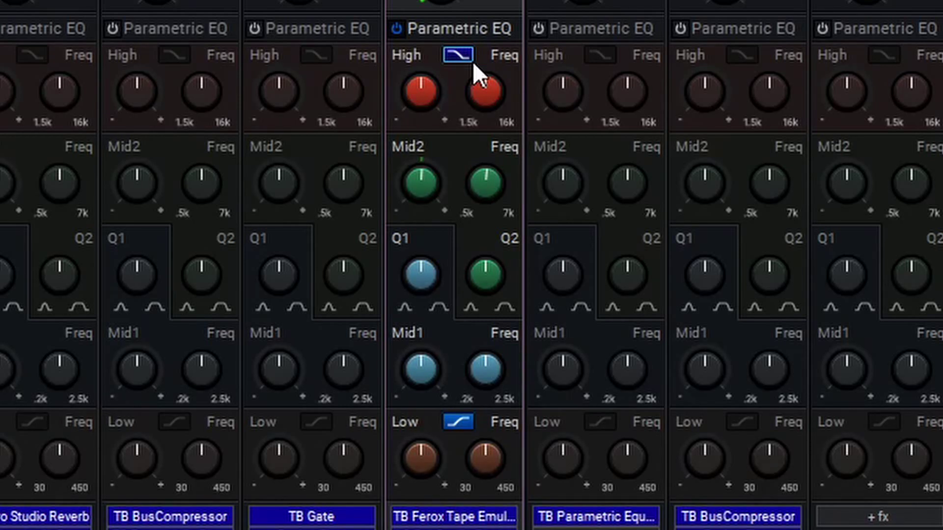
pyautogui.click(470, 58)
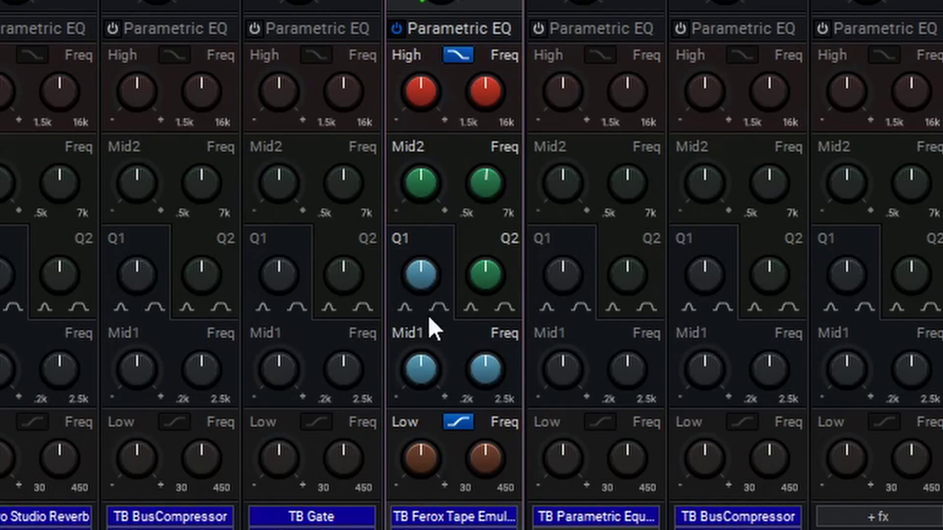
pyautogui.click(458, 422)
pyautogui.click(458, 55)
# Boost the Drums highs about 4.5 dB and set Mid2 to +12 dB near 2.4 kHz
pyautogui.moveTo(441, 99); pyautogui.dragTo(438, 70)
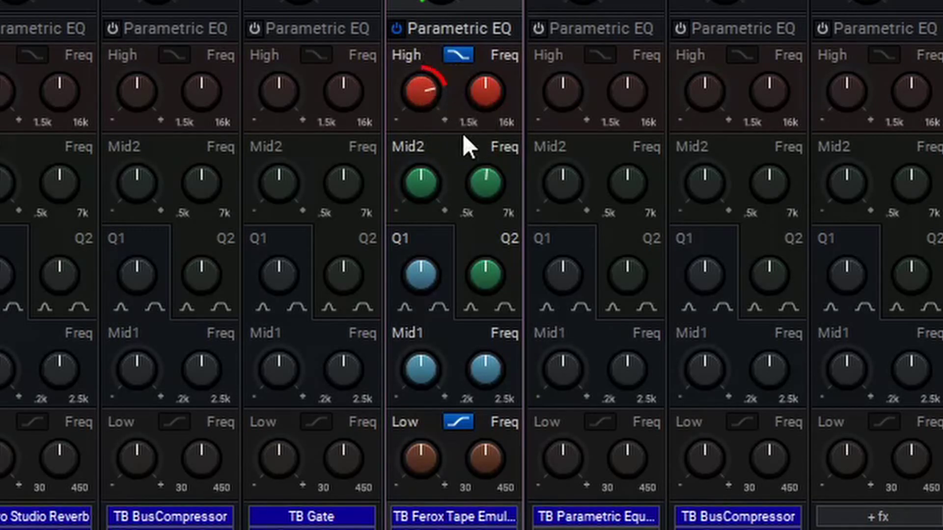
pyautogui.moveTo(445, 189); pyautogui.dragTo(445, 98)
pyautogui.moveTo(486, 172); pyautogui.dragTo(494, 222)
pyautogui.moveTo(437, 194); pyautogui.dragTo(444, 273)
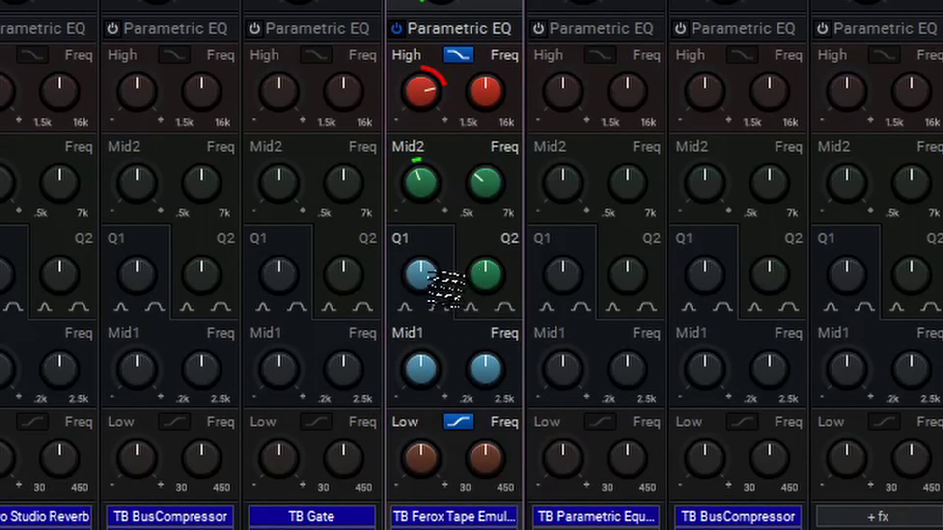
# Lift Mid1 to about +2.4 dB at a lower frequency and trim the low band slightly
pyautogui.moveTo(432, 360); pyautogui.dragTo(442, 303)
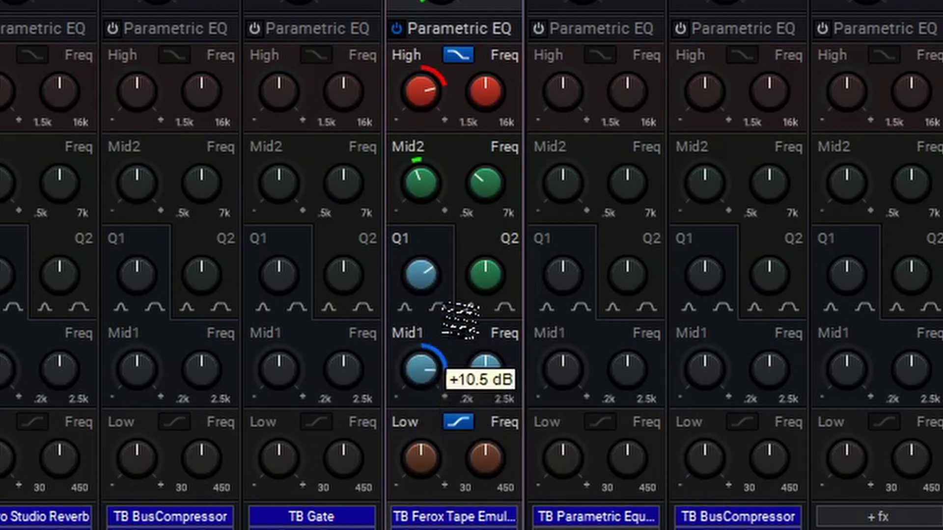
pyautogui.moveTo(488, 363); pyautogui.dragTo(483, 388)
pyautogui.moveTo(427, 368); pyautogui.dragTo(500, 491)
pyautogui.moveTo(444, 481); pyautogui.dragTo(437, 496)
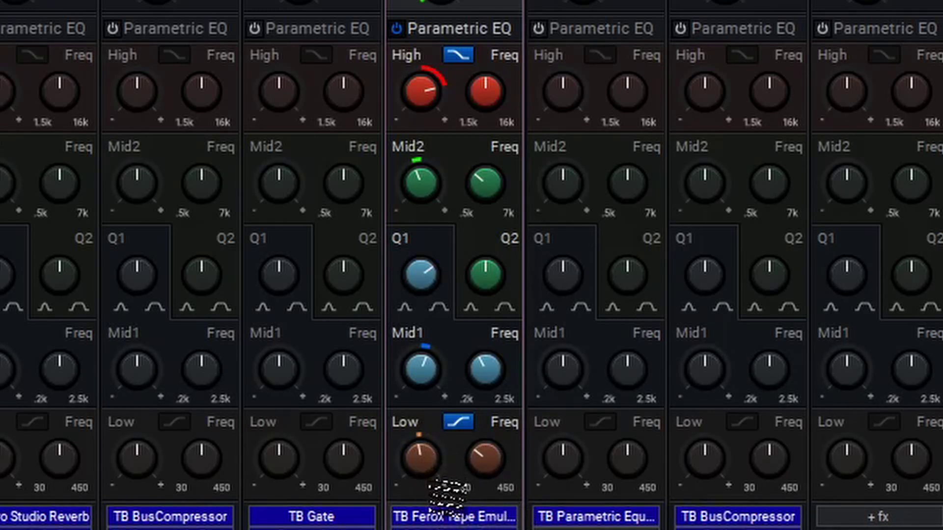